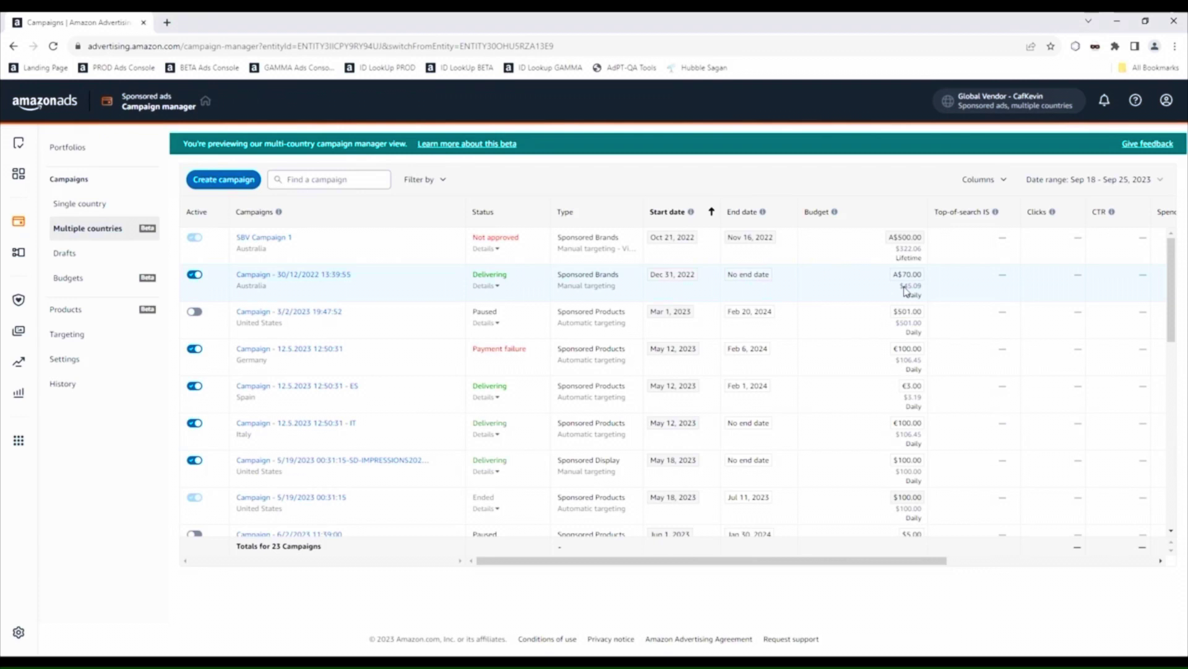
left_click(425, 179)
scroll(441, 340, "down", 1)
left_click(446, 411)
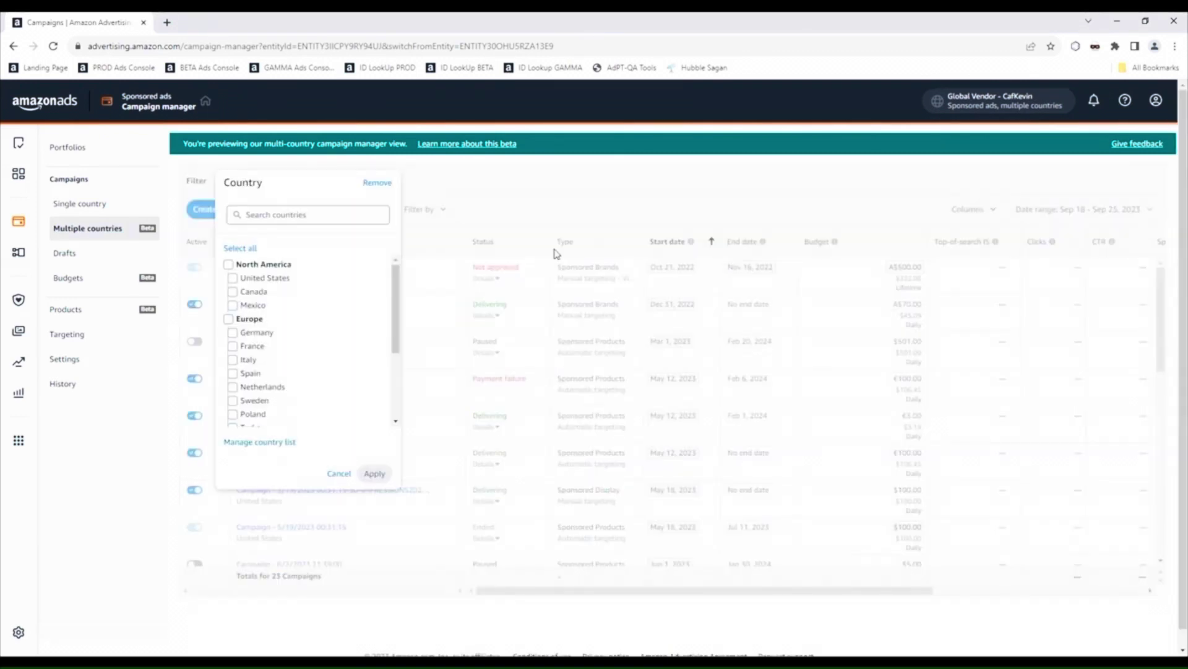
scroll(303, 365, "down", 3)
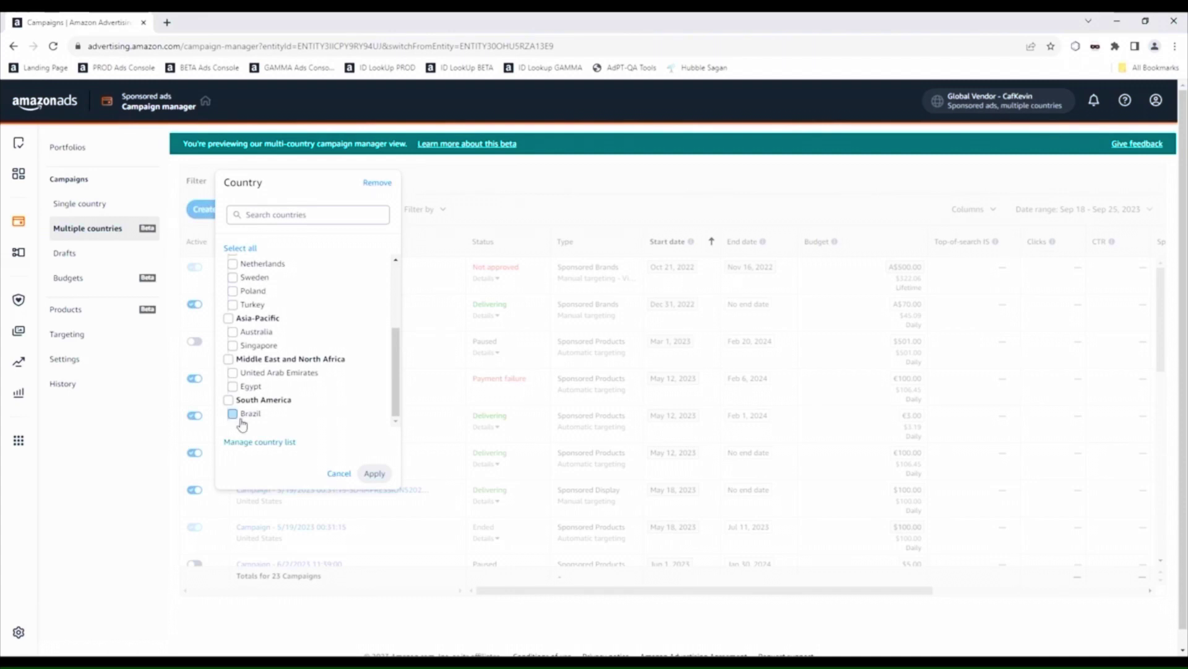
left_click(338, 474)
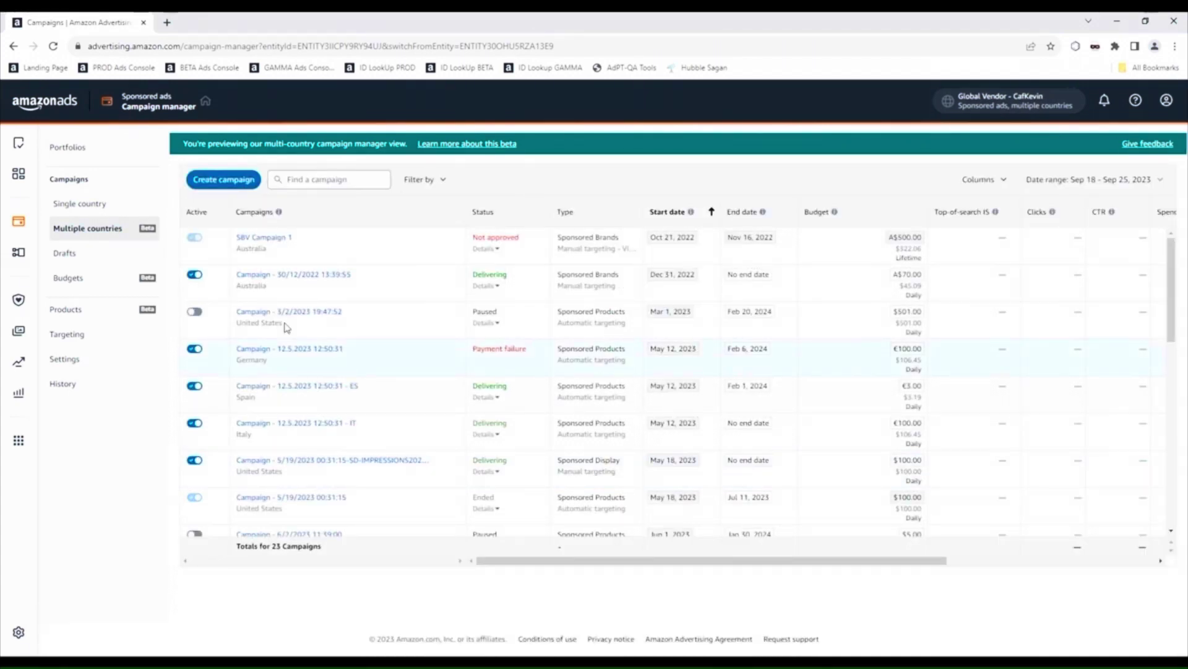
left_click(426, 179)
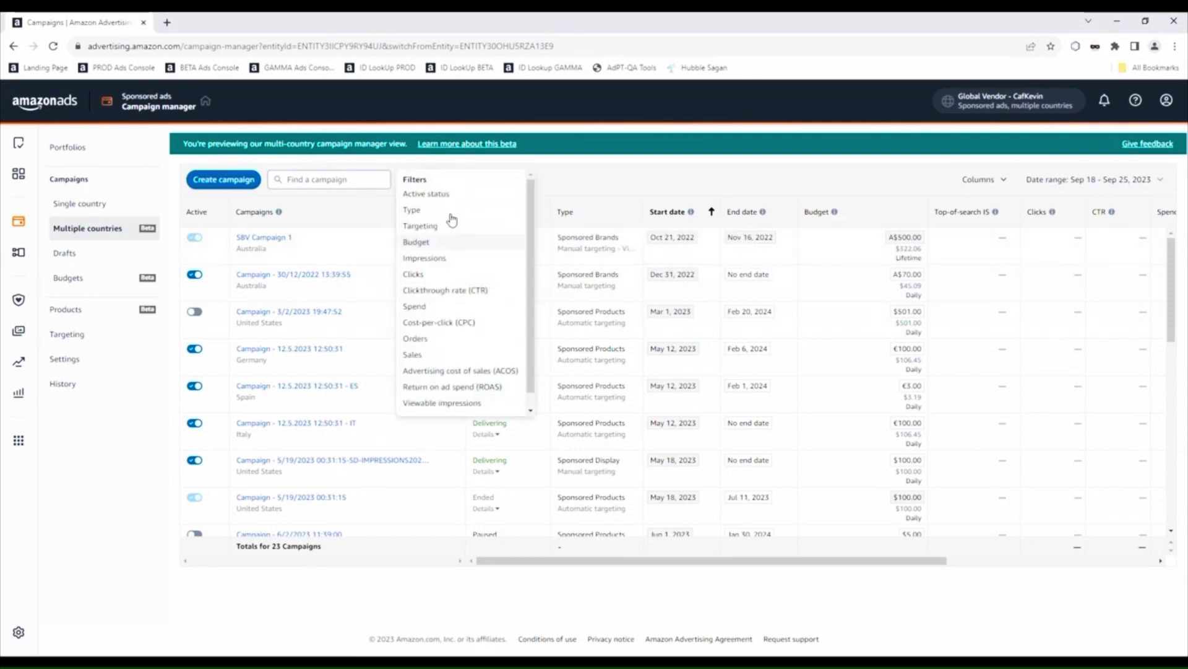
left_click(624, 186)
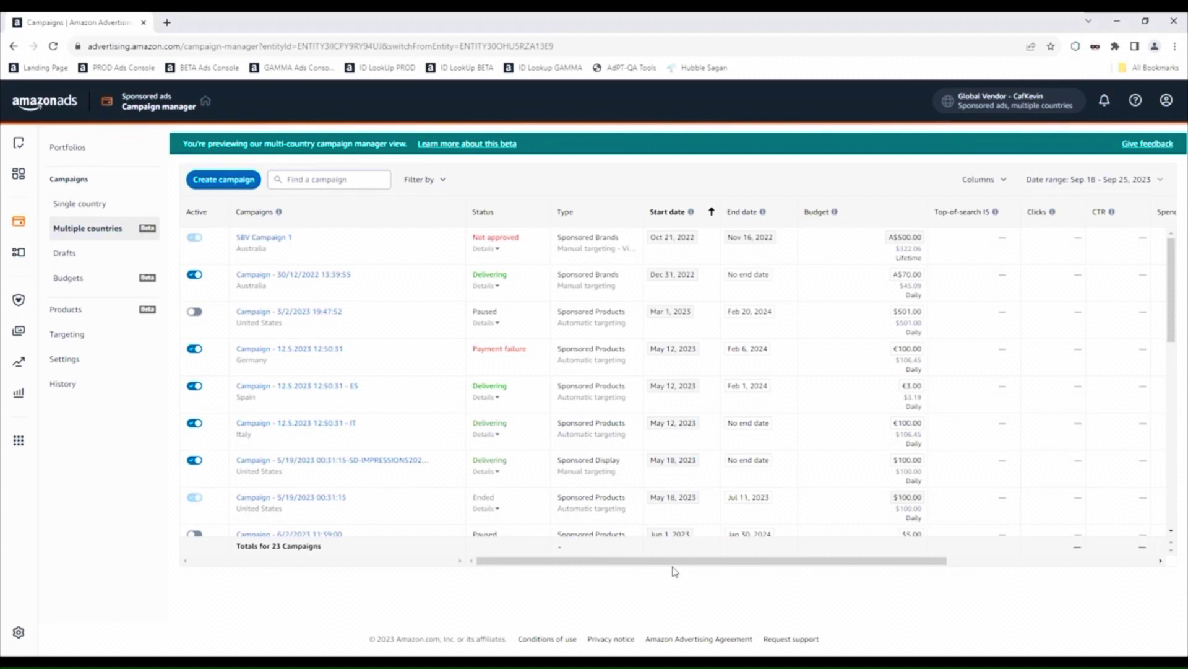
left_click_drag(865, 566, 1012, 572)
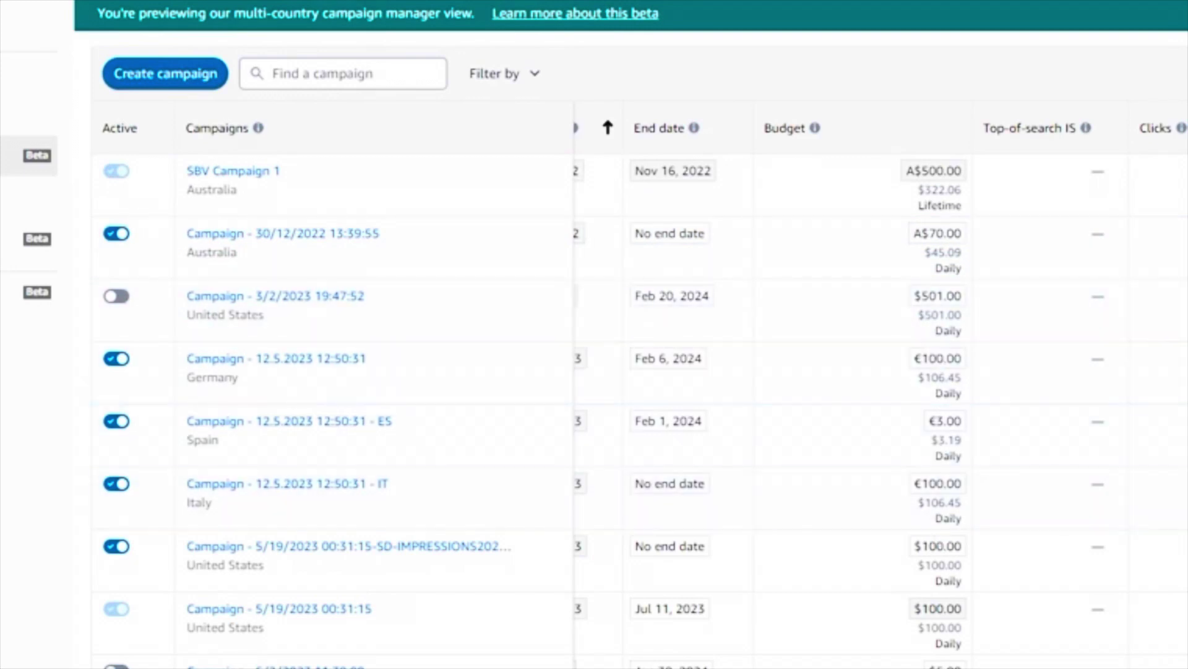
scroll(902, 522, "down", 3)
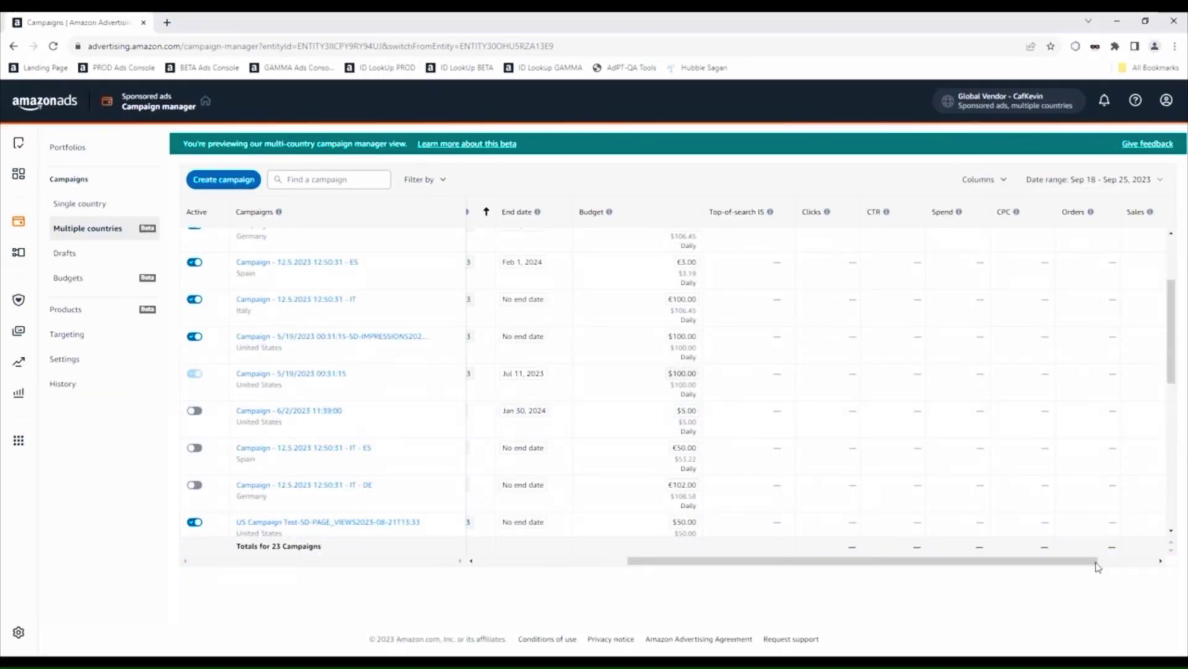
left_click_drag(1093, 564, 1151, 564)
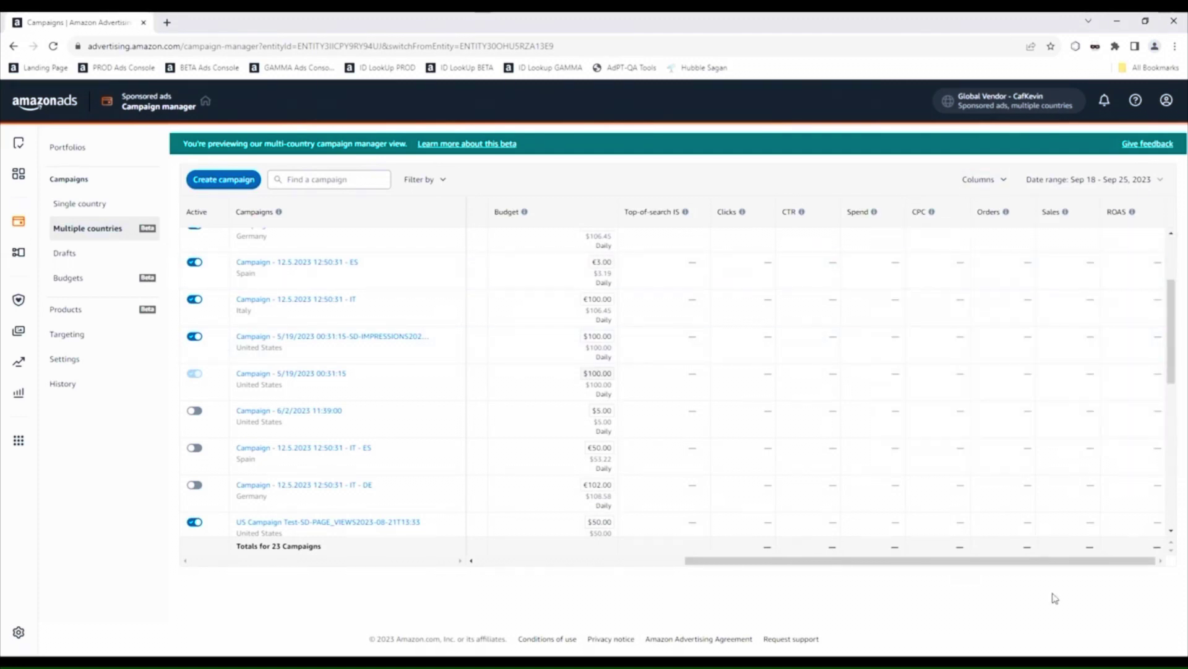
Change the account's display currency to Euro (EUR €) from the profile menu
left_click(1165, 109)
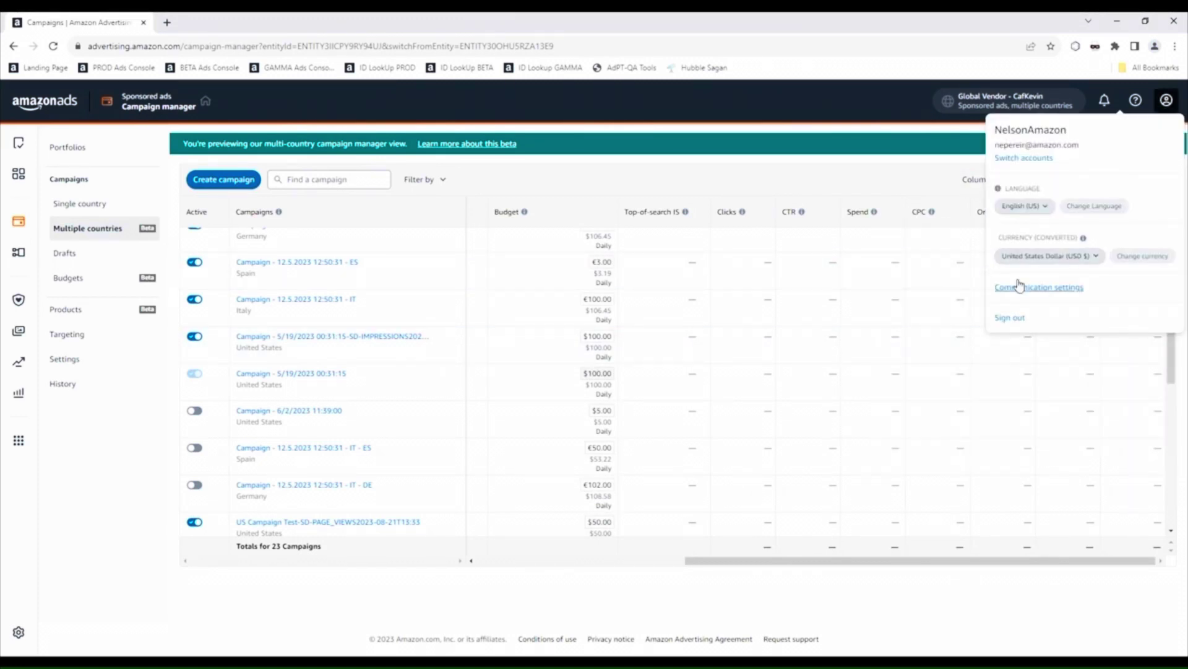
mouse_move(1085, 241)
left_click(1050, 255)
scroll(1088, 371, "down", 5)
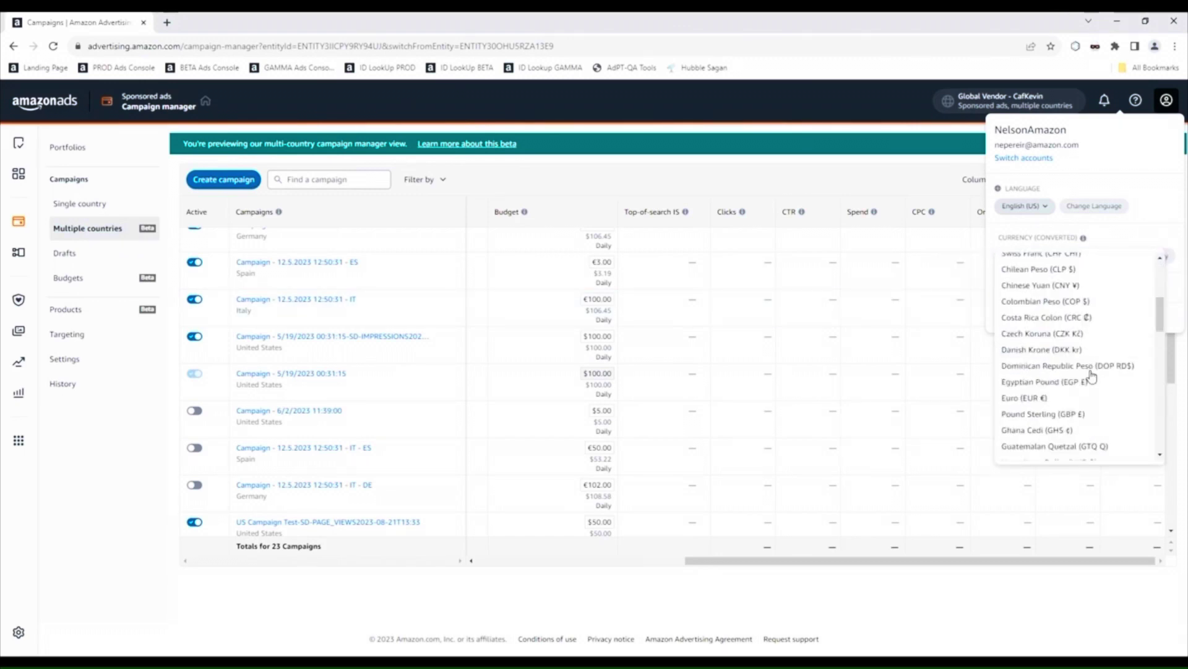
scroll(1089, 375, "down", 2)
scroll(1088, 371, "up", 5)
left_click(1053, 377)
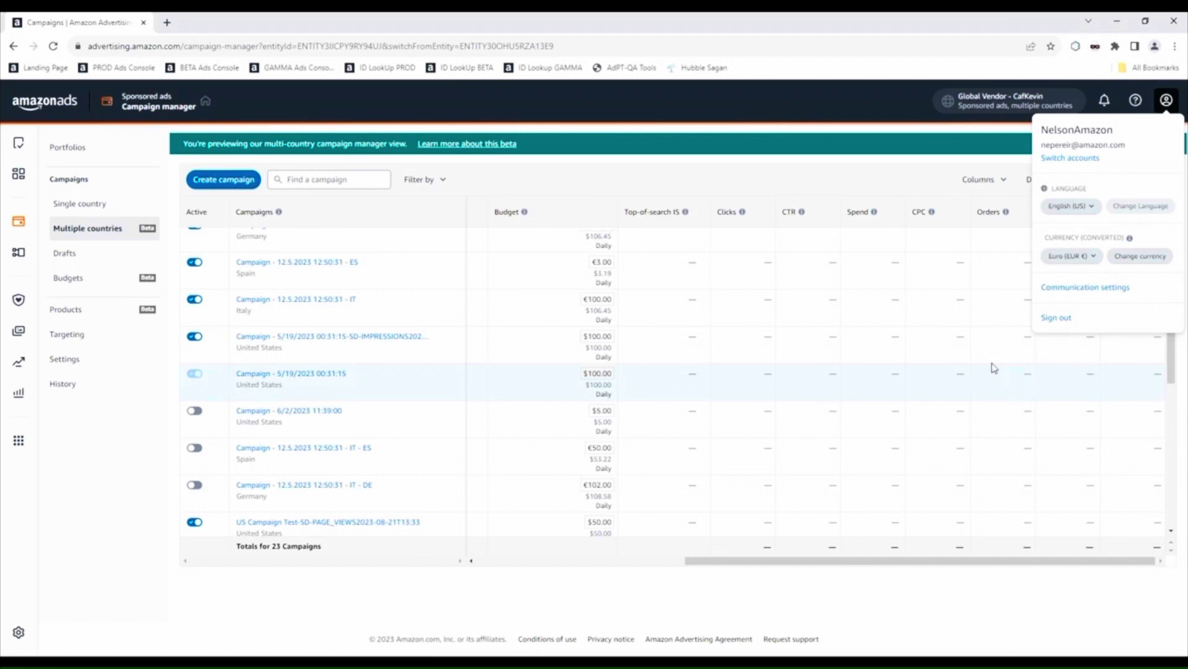
left_click(1135, 257)
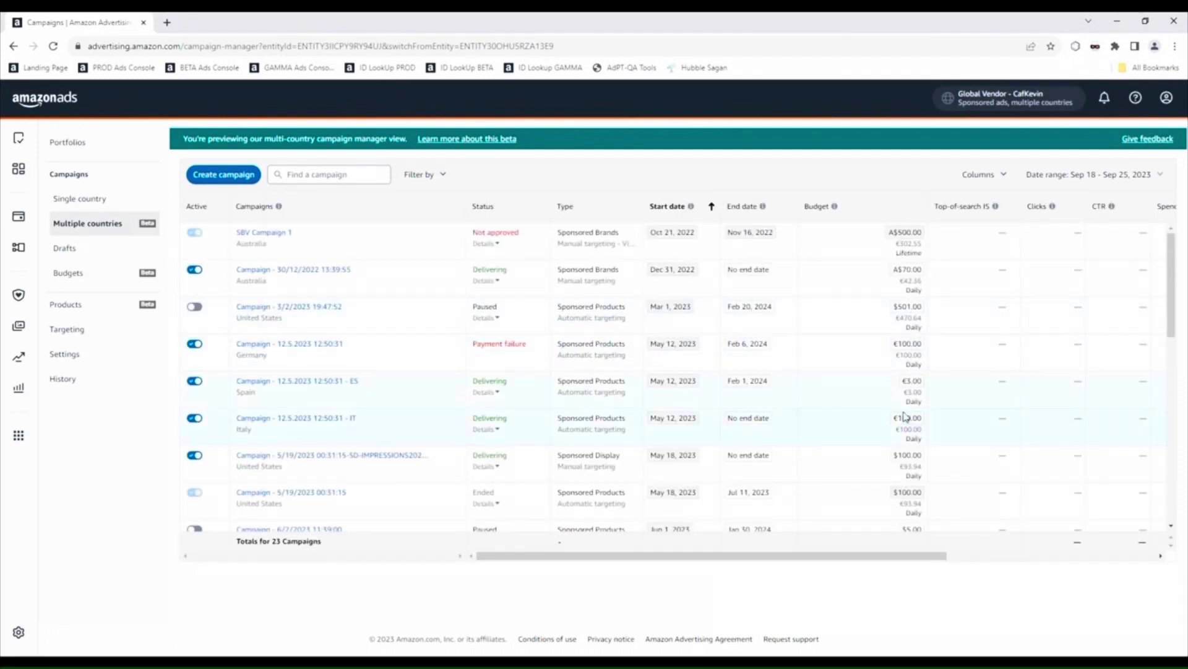
Scroll and drag through the campaign list to review budgets in Euro and reach the IT campaign
scroll(908, 409, "down", 1)
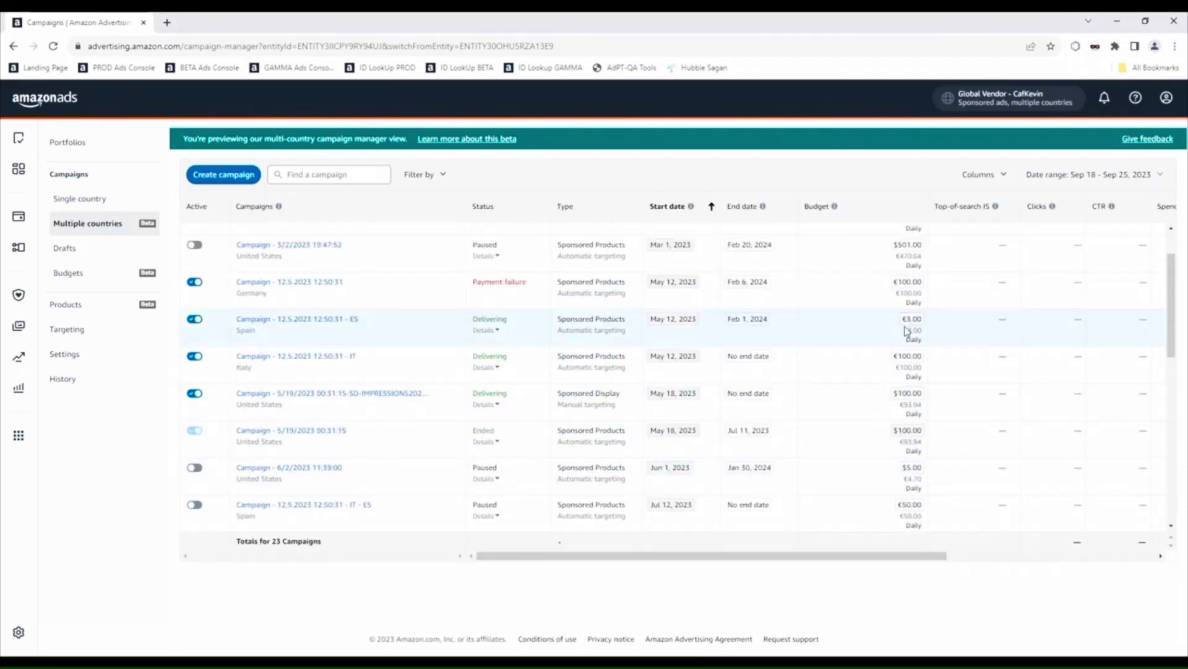
scroll(903, 371, "down", 2)
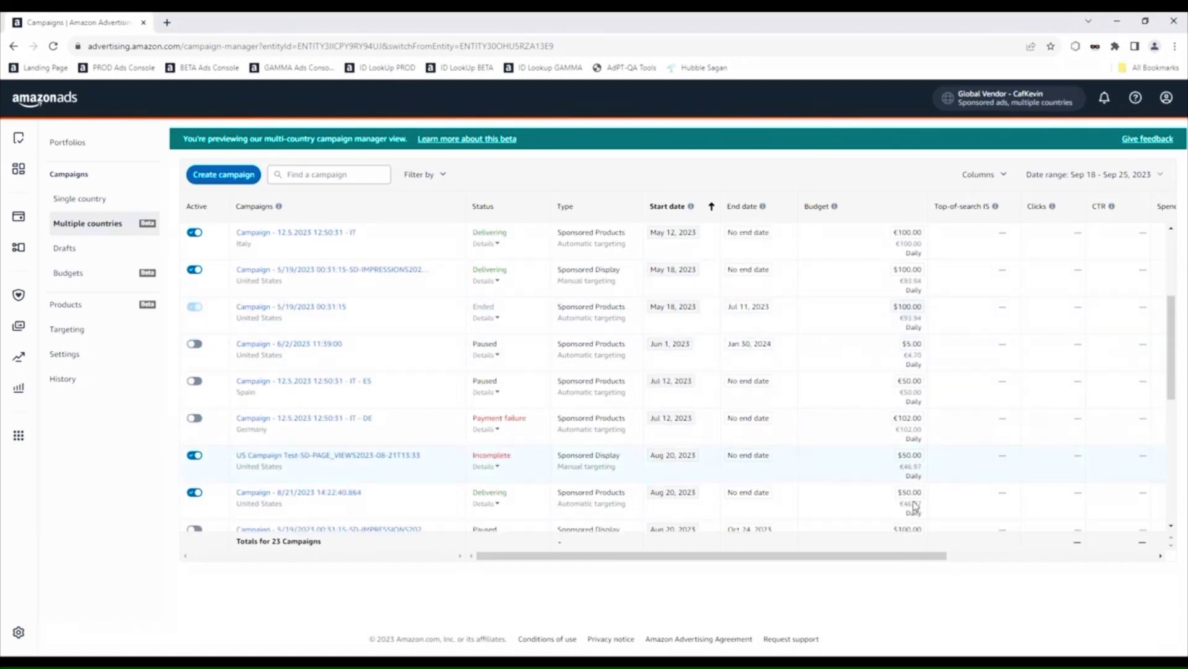
left_click_drag(907, 556, 1151, 557)
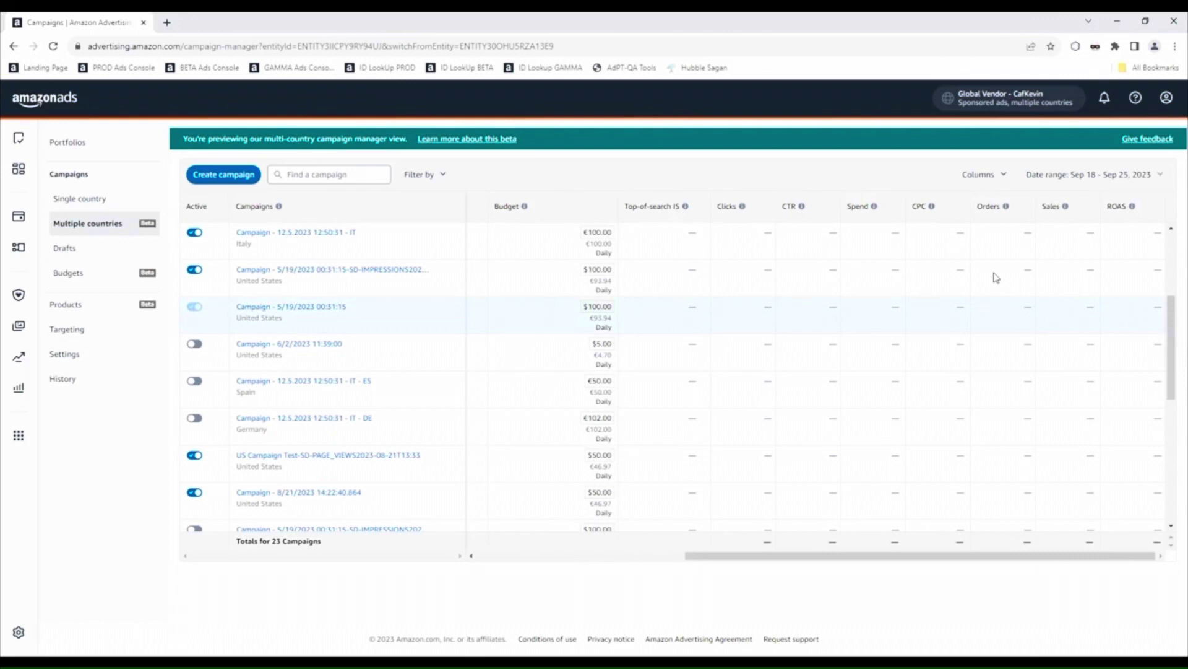
left_click_drag(984, 559, 576, 581)
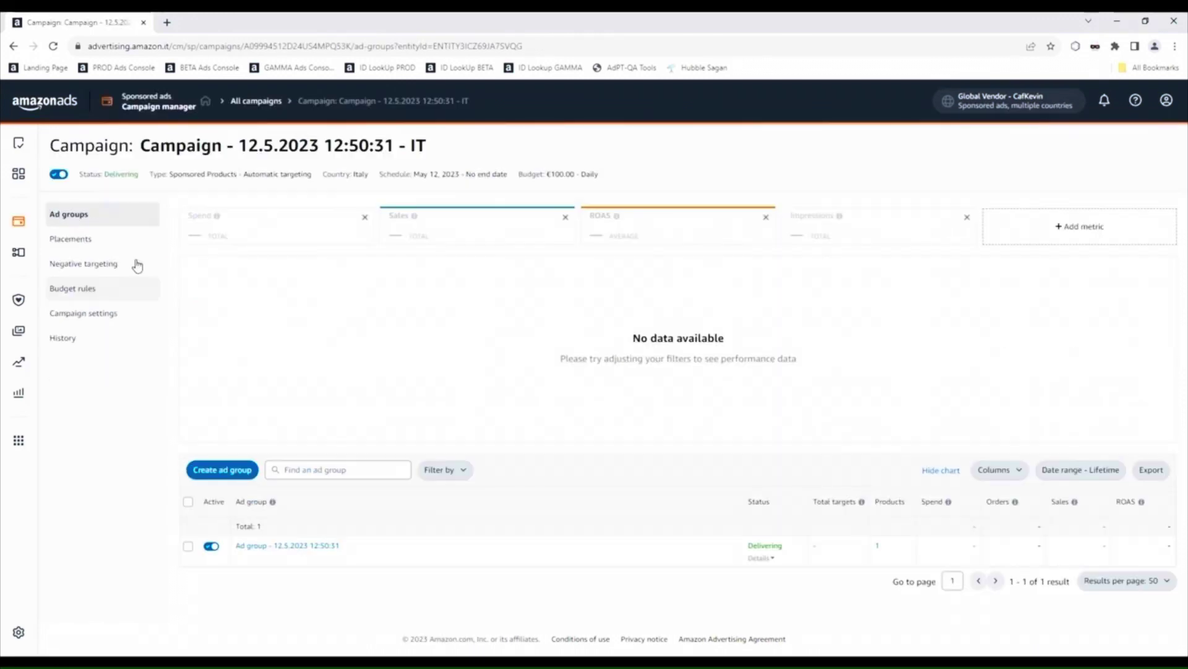
Go to Sponsored ads reports through the Measurement & Reporting section of the left navigation
left_click(18, 362)
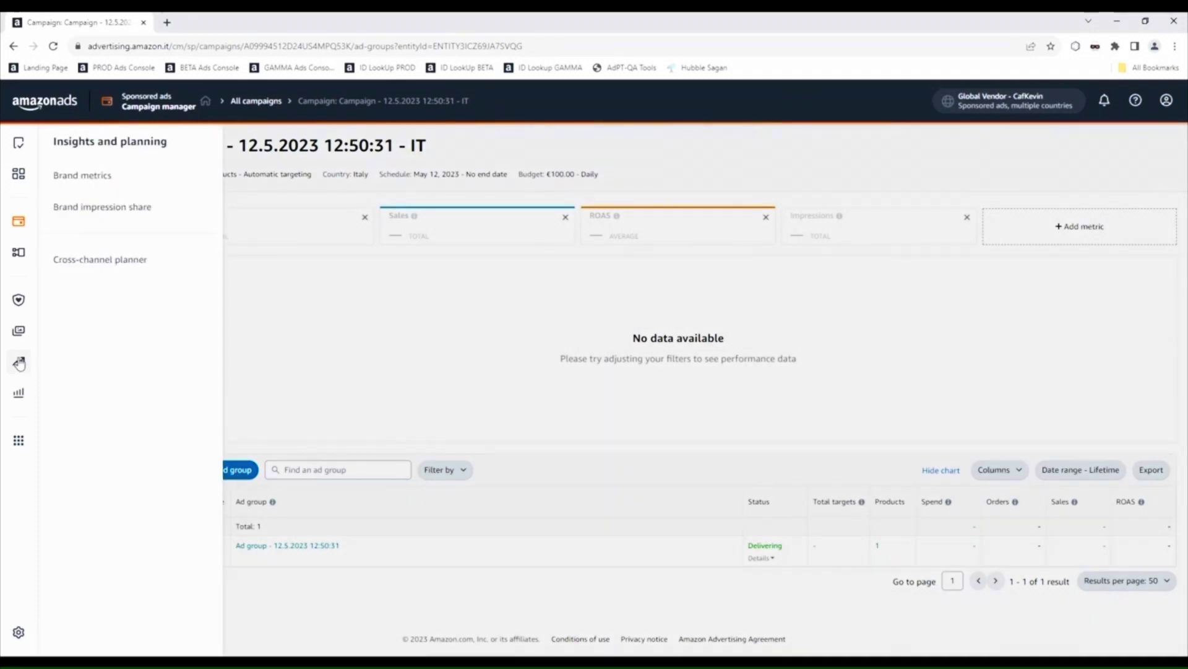
left_click(18, 362)
mouse_move(18, 392)
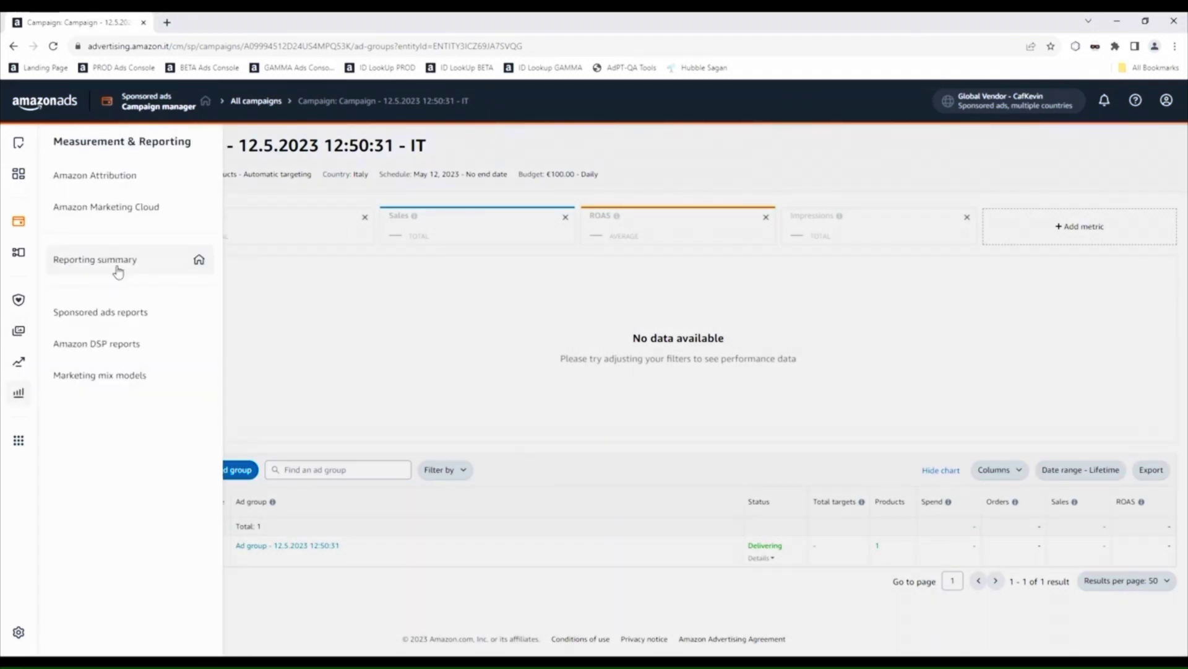
left_click(128, 320)
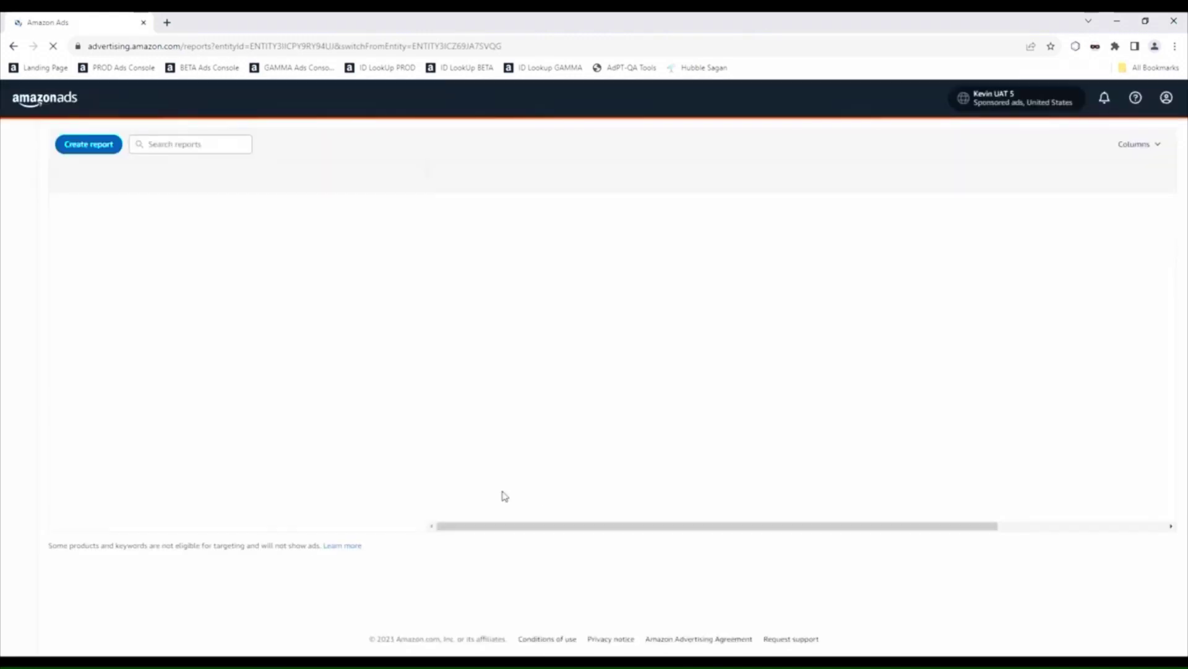
mouse_move(964, 338)
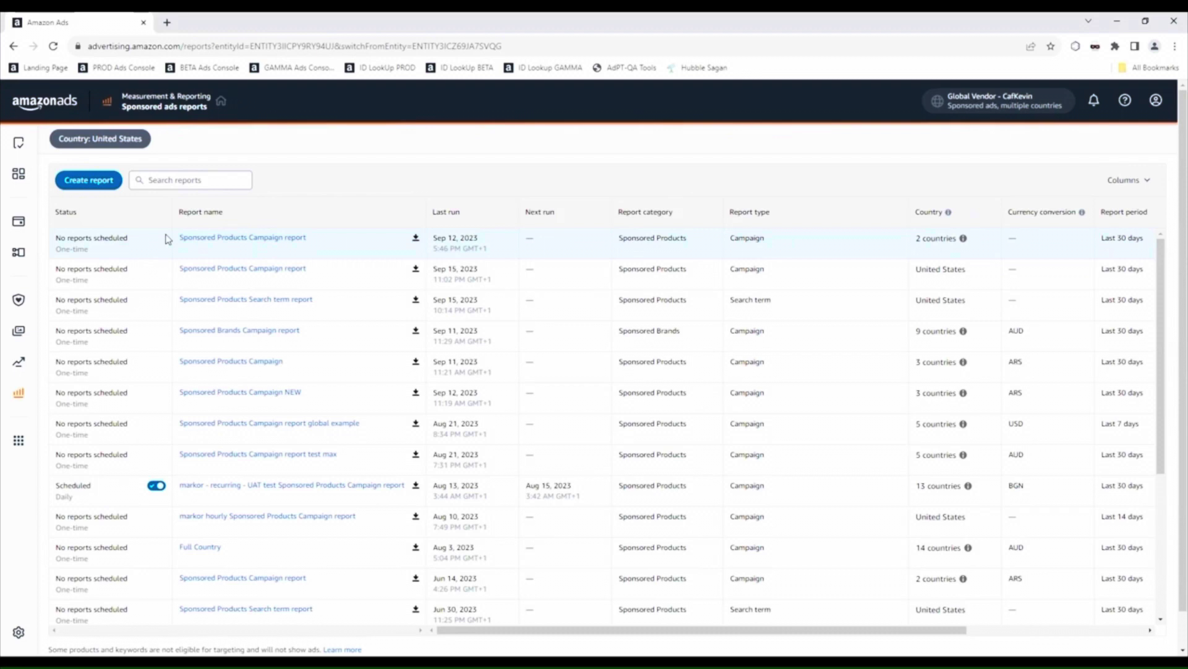
mouse_move(976, 243)
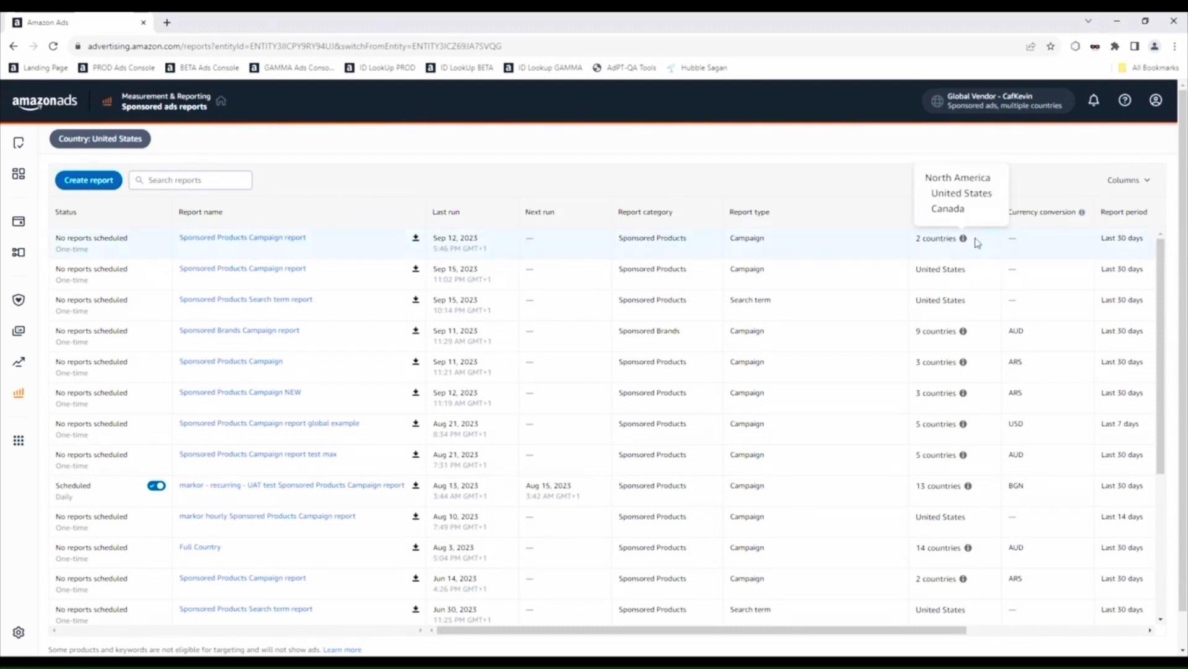
Start a new Campaign report and apply a selection of all 16 countries
left_click(88, 179)
left_click(491, 260)
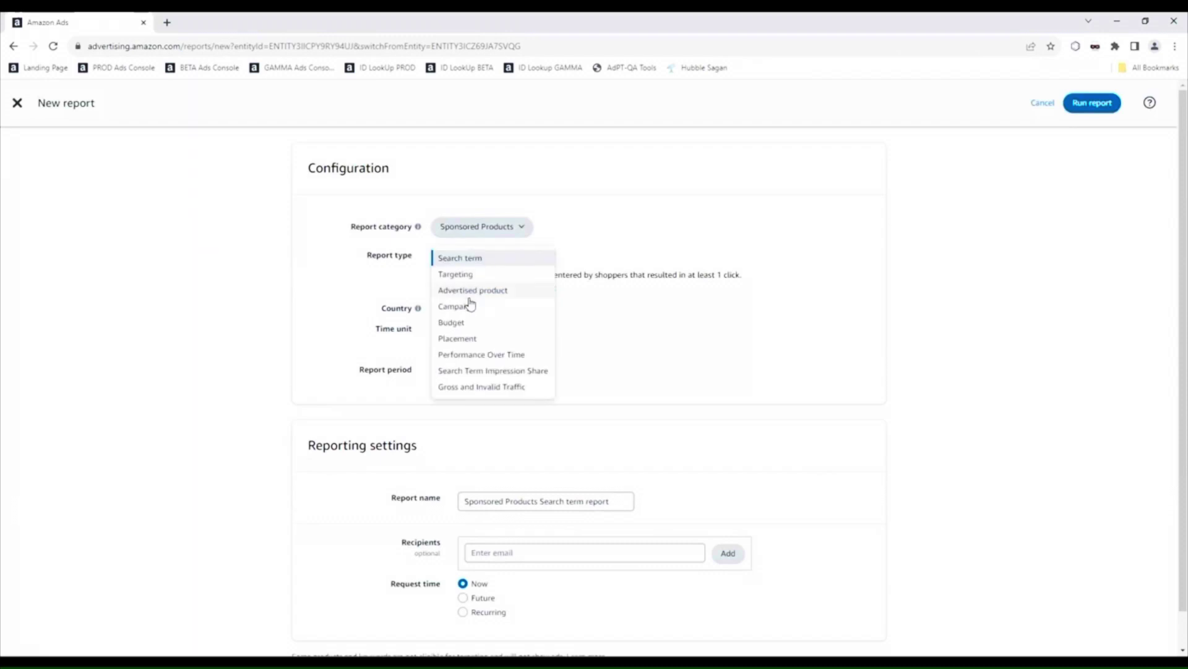
left_click(459, 306)
left_click(525, 312)
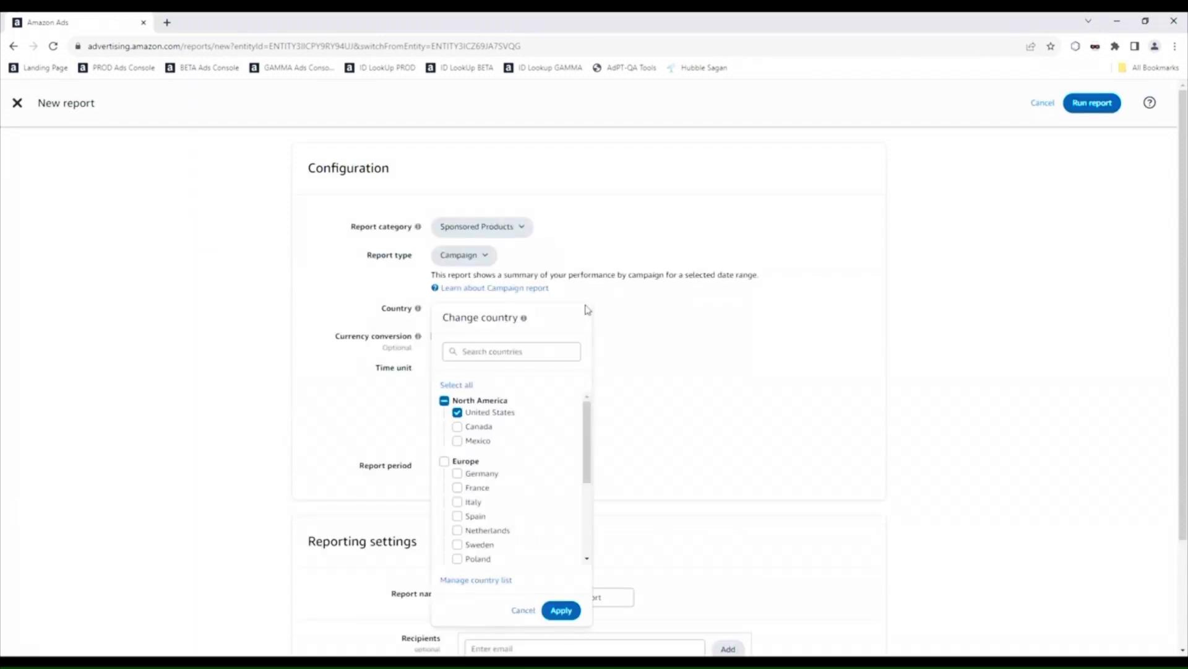
scroll(523, 499, "down", 3)
scroll(526, 503, "up", 3)
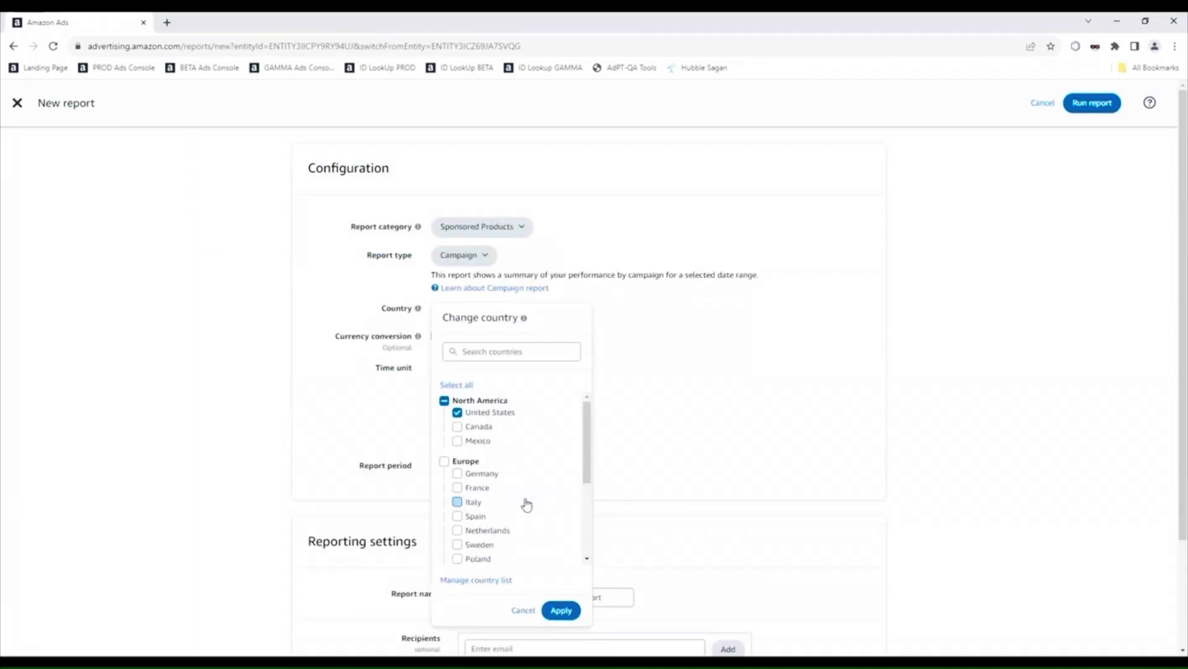
left_click(456, 384)
left_click(560, 610)
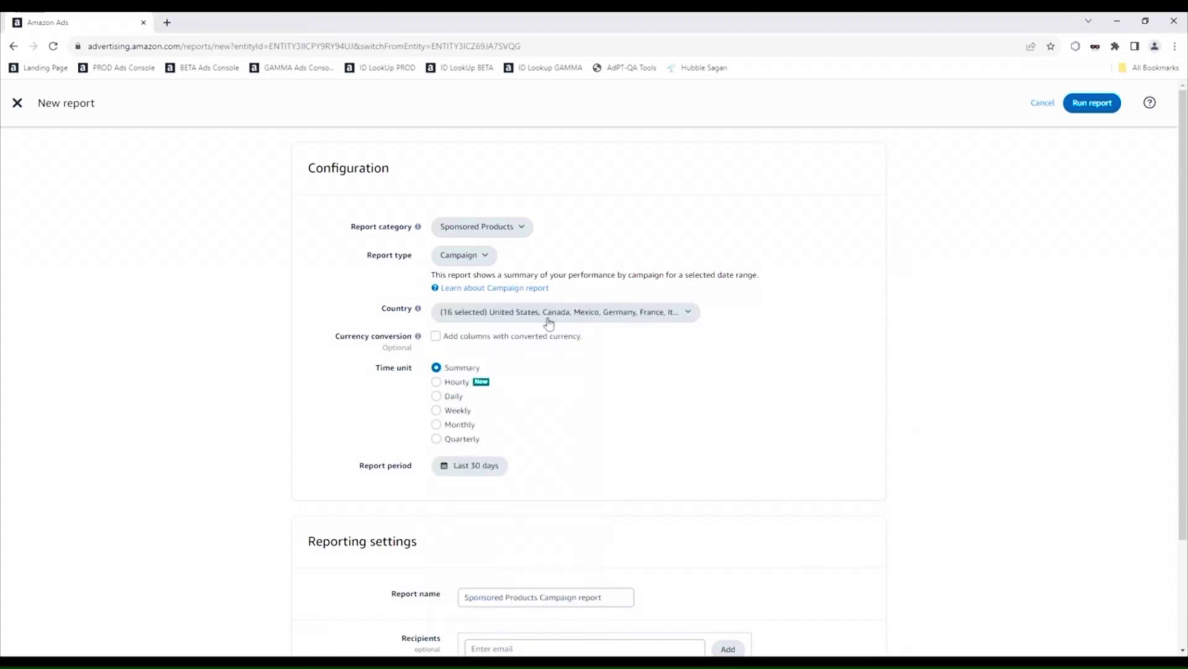
Enable currency conversion columns and bring up the conversion currency choices
left_click(419, 336)
left_click(436, 337)
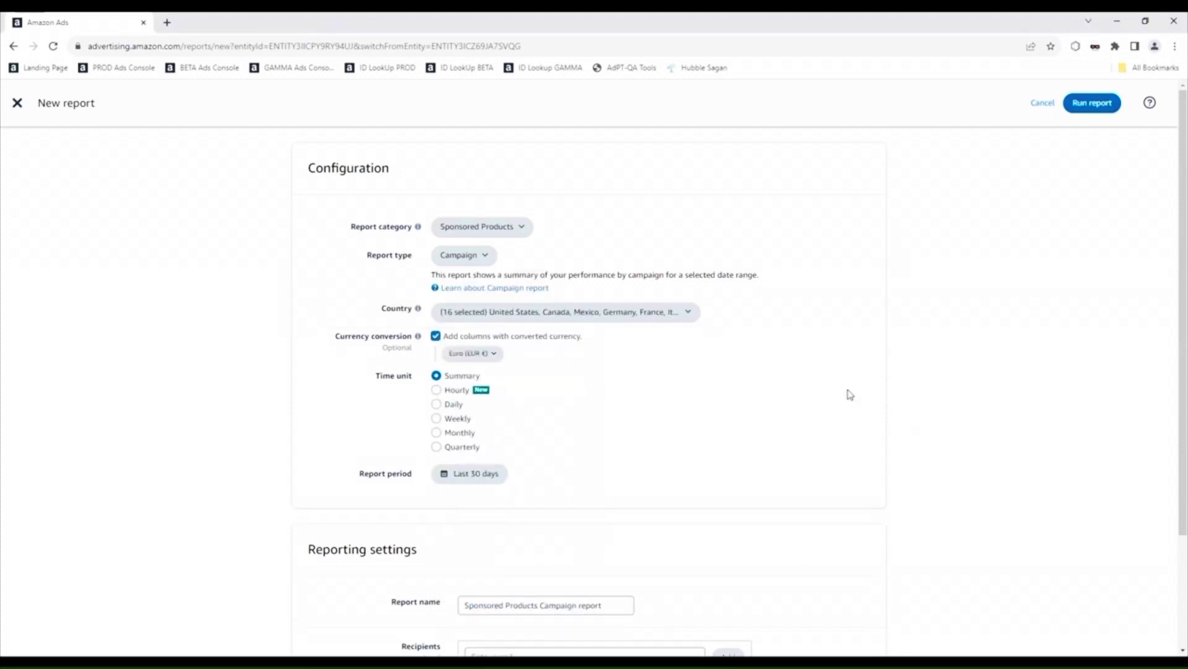
left_click(485, 349)
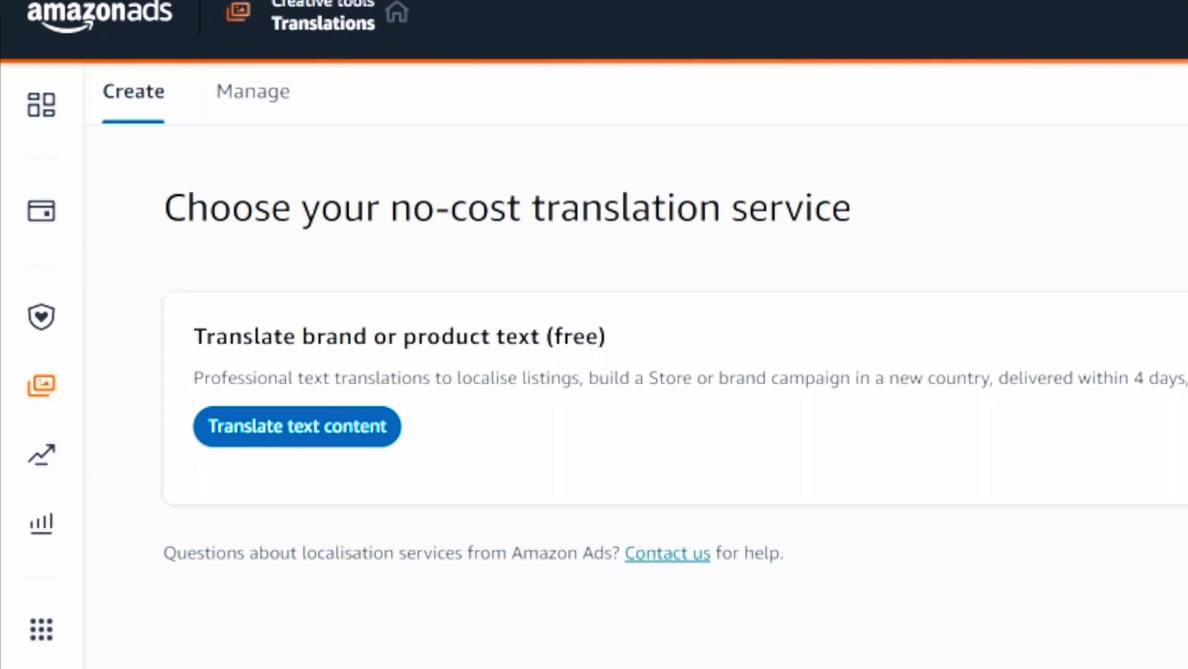
left_click(45, 387)
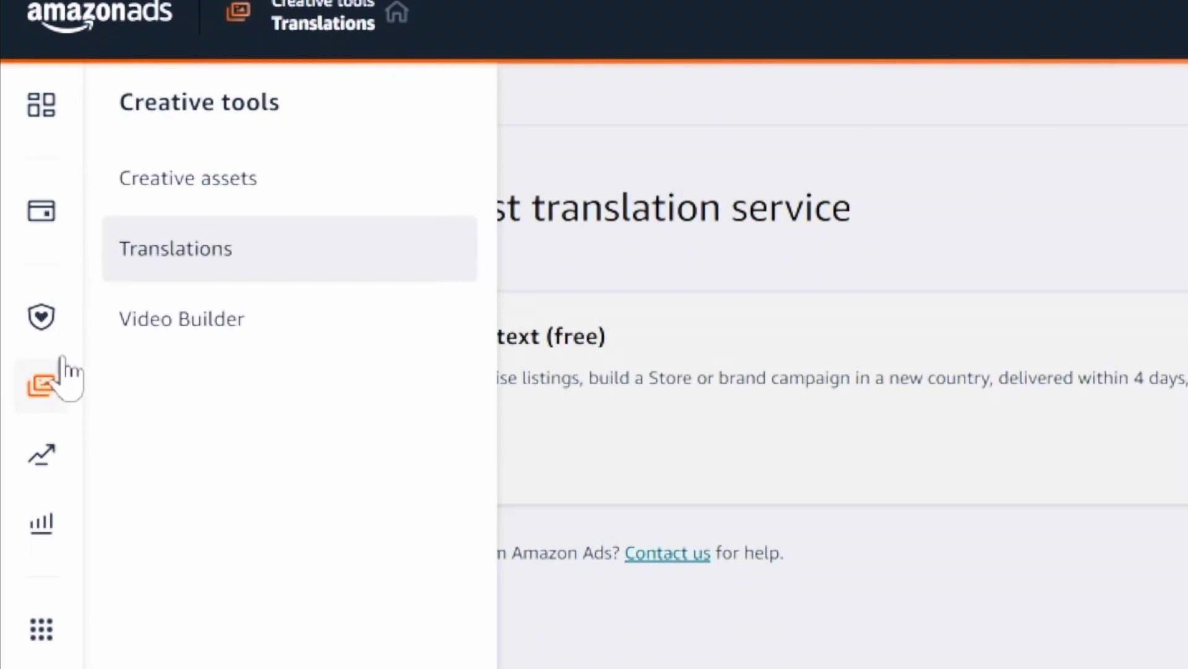
left_click(870, 520)
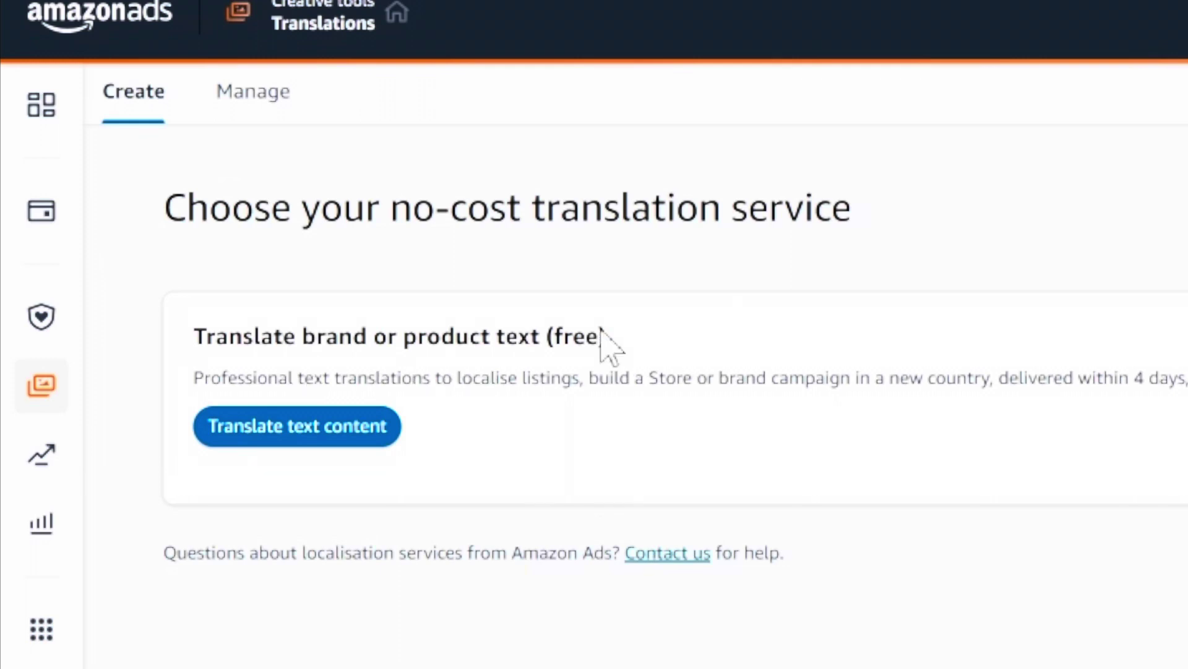
left_click_drag(605, 340, 254, 337)
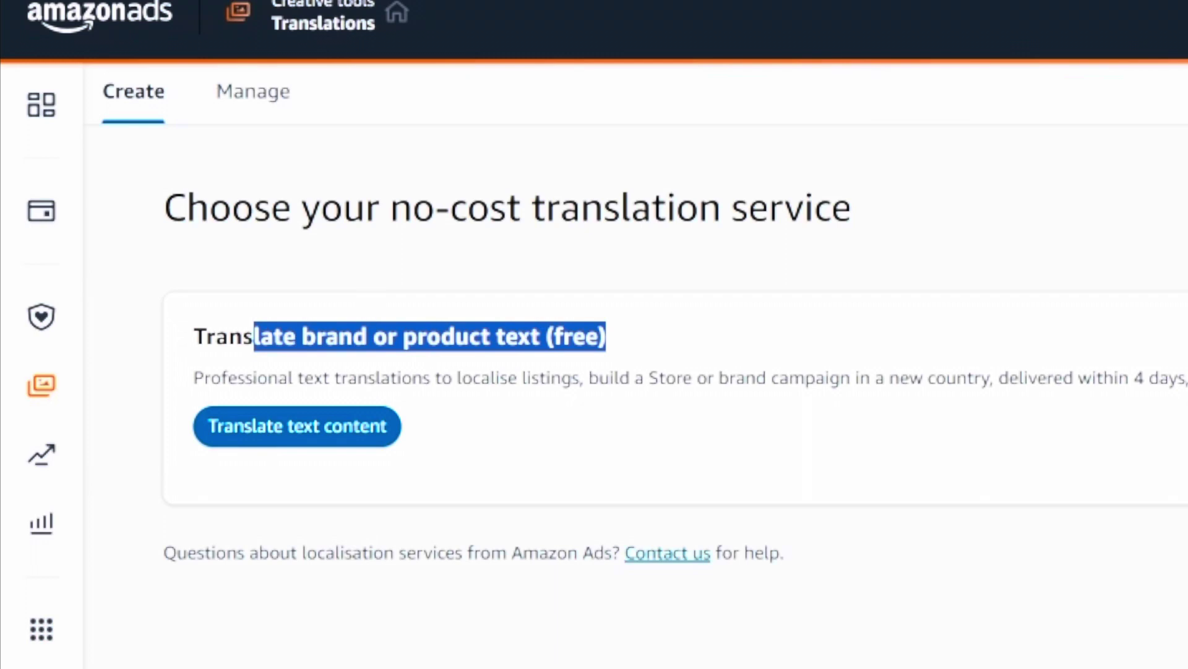
left_click(254, 337)
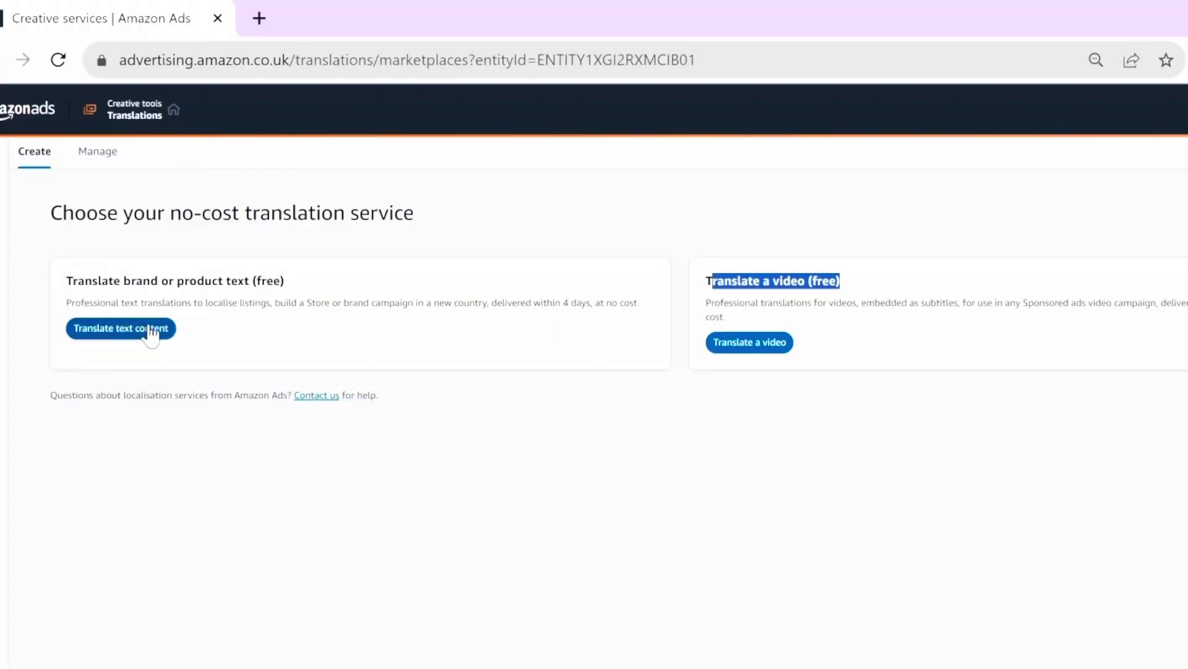
Start booking the free brand or product text translation via Translate text content
left_click(372, 430)
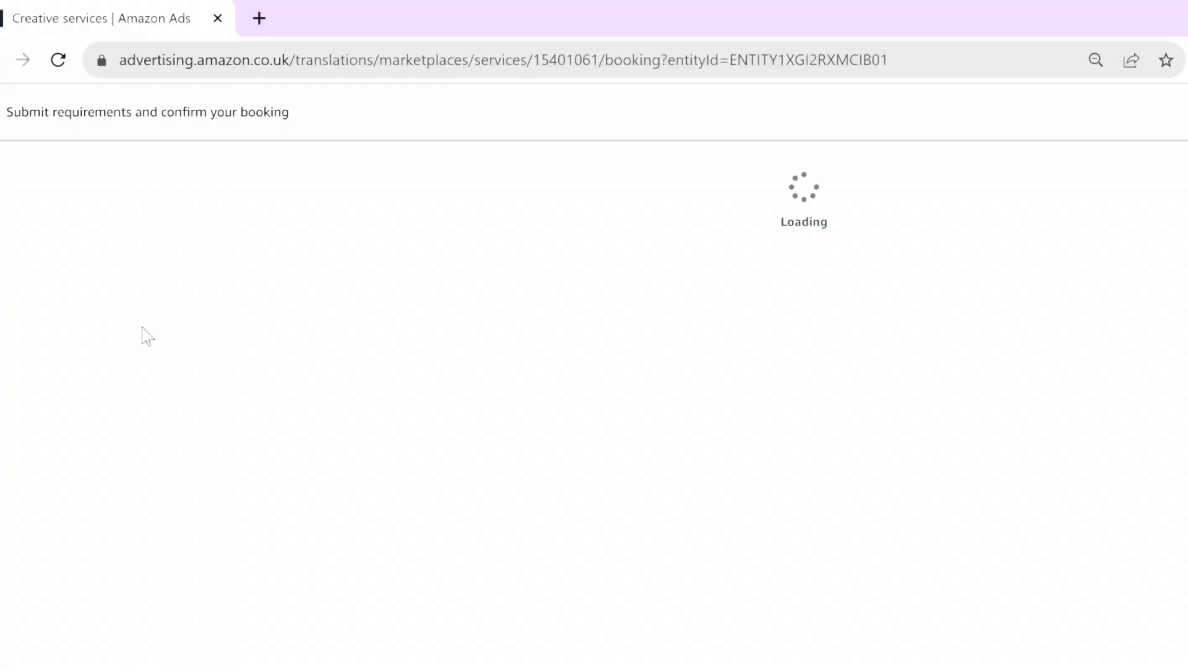